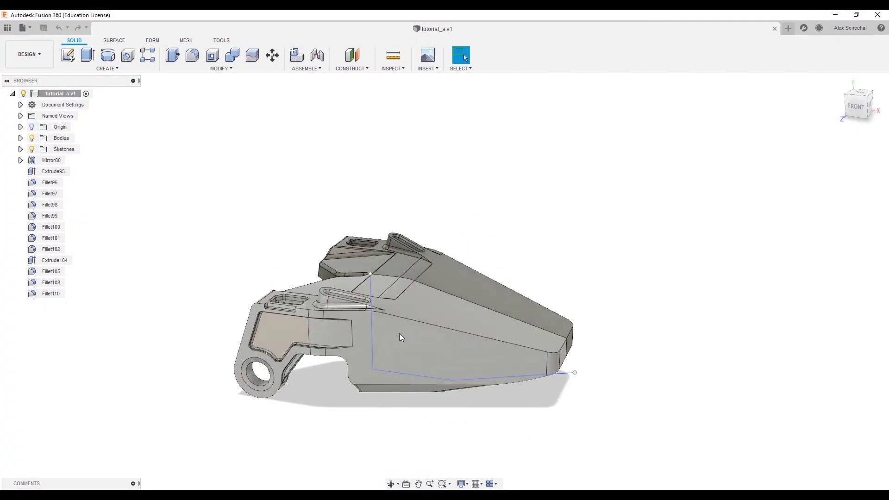
# Split the near half of the model with the existing sketched line, keeping the splitting tool extended
pyautogui.keyDown('shift'); pyautogui.moveTo(401, 337); pyautogui.dragTo(390, 304, button='middle'); pyautogui.keyUp('shift')
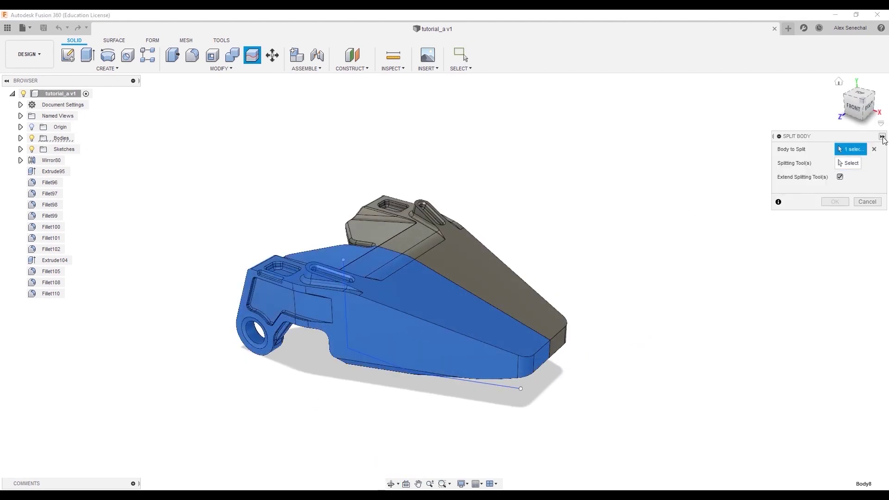
pyautogui.click(851, 164)
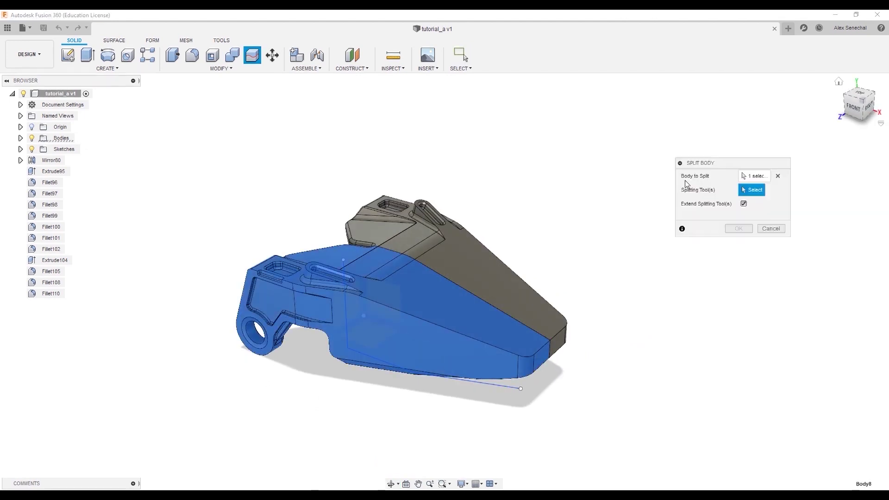
pyautogui.click(348, 323)
pyautogui.click(607, 260)
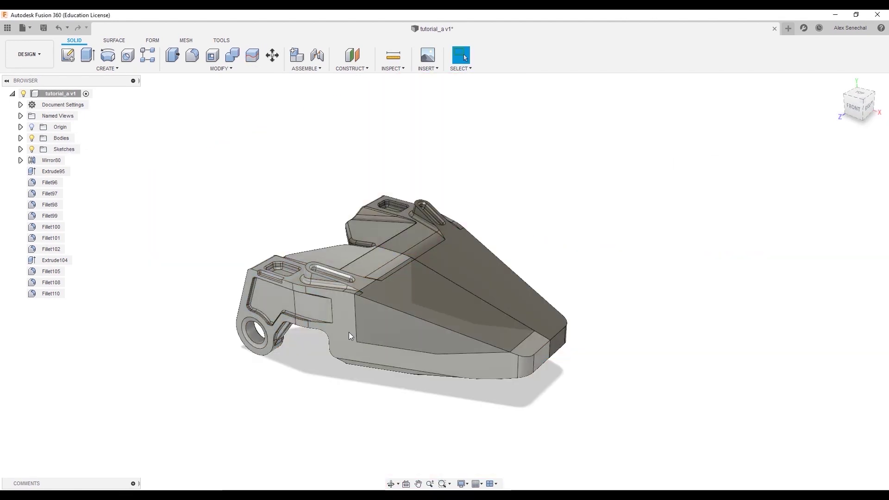
# Select the split-off side panel body and examine its cut boundaries from several angles
pyautogui.click(198, 70)
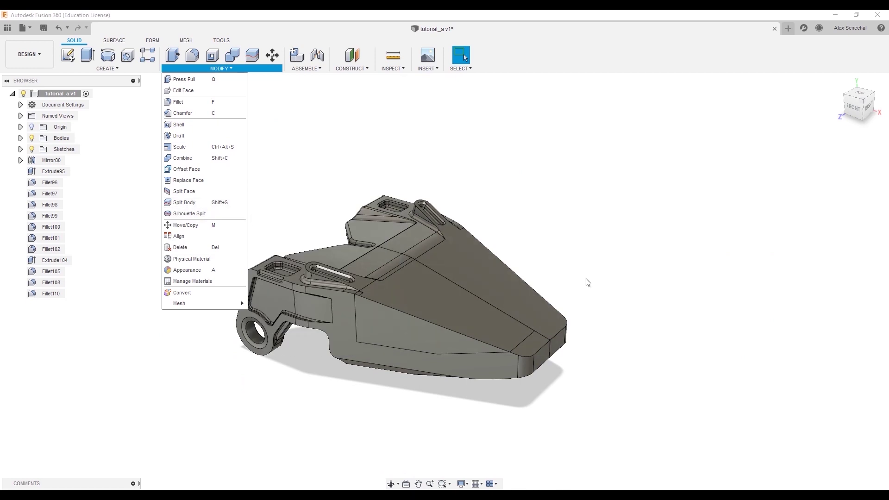
pyautogui.click(417, 337)
pyautogui.doubleClick(418, 336)
pyautogui.keyDown('shift'); pyautogui.moveTo(516, 254); pyautogui.dragTo(540, 254, button='middle'); pyautogui.keyUp('shift')
pyautogui.keyDown('shift'); pyautogui.moveTo(489, 341); pyautogui.dragTo(311, 257, button='middle'); pyautogui.keyUp('shift')
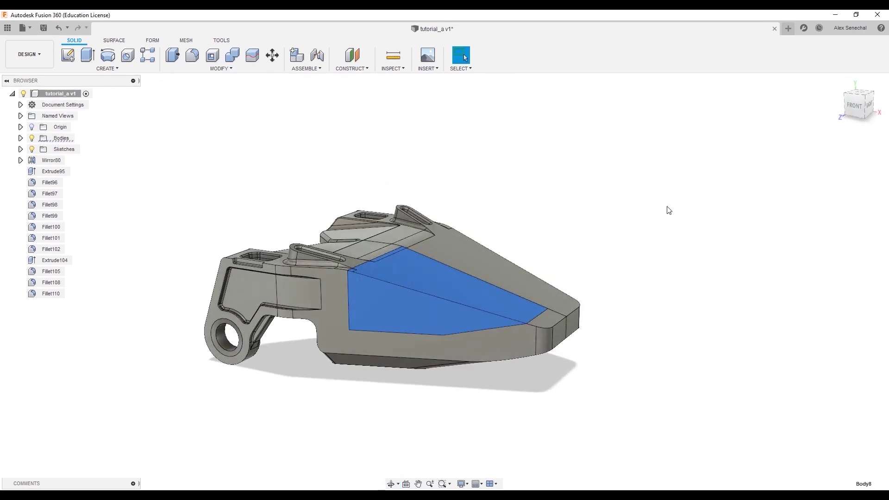
pyautogui.keyDown('shift'); pyautogui.moveTo(395, 296); pyautogui.dragTo(318, 321, button='middle'); pyautogui.keyUp('shift')
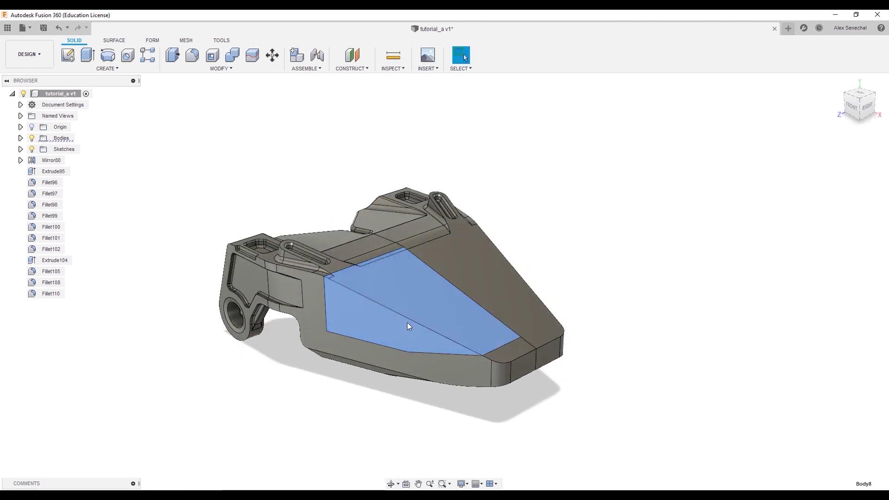
pyautogui.keyDown('shift'); pyautogui.moveTo(407, 322); pyautogui.dragTo(437, 343, button='middle'); pyautogui.keyUp('shift')
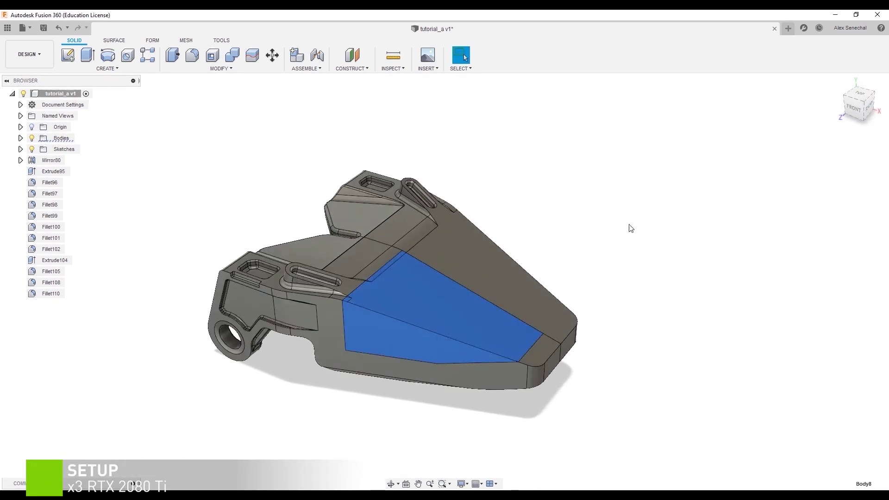
pyautogui.click(630, 226)
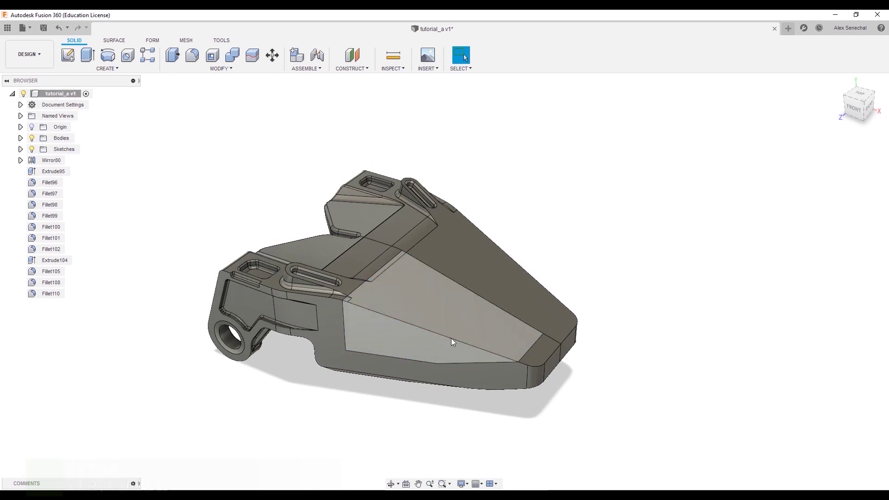
# Delete the two existing sketches, Sketch16 and Sketch19
pyautogui.moveTo(519, 345)
pyautogui.keyDown('shift'); pyautogui.mouseDown(button='middle')
pyautogui.moveTo(486, 343)
pyautogui.moveTo(510, 371)
pyautogui.moveTo(457, 345)
pyautogui.moveTo(375, 336)
pyautogui.mouseUp(button='middle'); pyautogui.keyUp('shift')
pyautogui.moveTo(381, 430)
pyautogui.keyDown('shift'); pyautogui.mouseDown(button='middle')
pyautogui.moveTo(355, 403)
pyautogui.moveTo(428, 421)
pyautogui.moveTo(371, 387)
pyautogui.mouseUp(button='middle'); pyautogui.keyUp('shift')
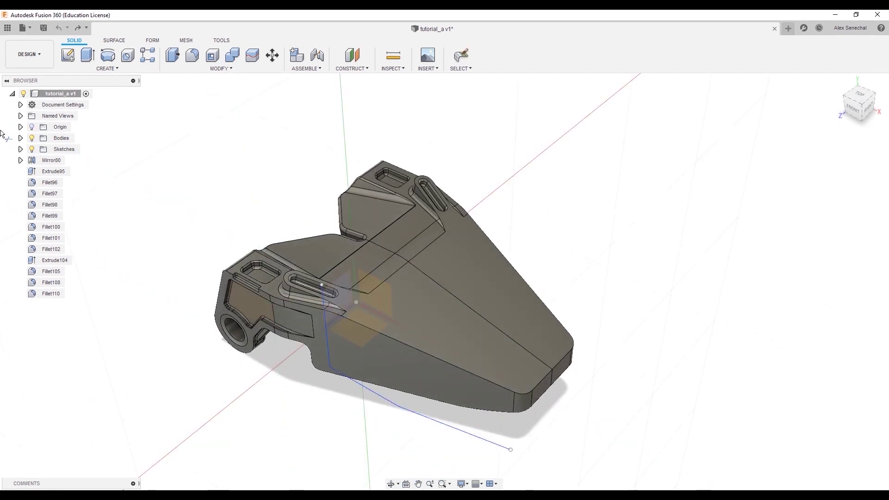
pyautogui.click(21, 150)
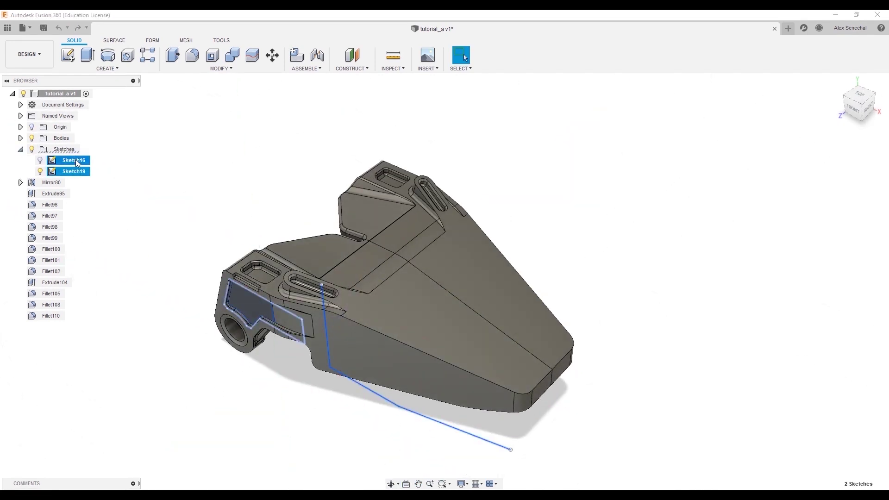
pyautogui.press('Delete')
# Sketch an open three-segment line in the top view from the centreline near the tip, parallel to the tapered edge, and out past the side
pyautogui.moveTo(459, 331)
pyautogui.keyDown('shift'); pyautogui.mouseDown(button='middle')
pyautogui.moveTo(466, 337)
pyautogui.moveTo(460, 321)
pyautogui.moveTo(480, 315)
pyautogui.moveTo(417, 333)
pyautogui.moveTo(440, 363)
pyautogui.moveTo(458, 312)
pyautogui.moveTo(430, 308)
pyautogui.moveTo(472, 311)
pyautogui.moveTo(459, 319)
pyautogui.moveTo(457, 353)
pyautogui.moveTo(422, 340)
pyautogui.moveTo(454, 352)
pyautogui.moveTo(451, 341)
pyautogui.mouseUp(button='middle'); pyautogui.keyUp('shift')
pyautogui.click(450, 355)
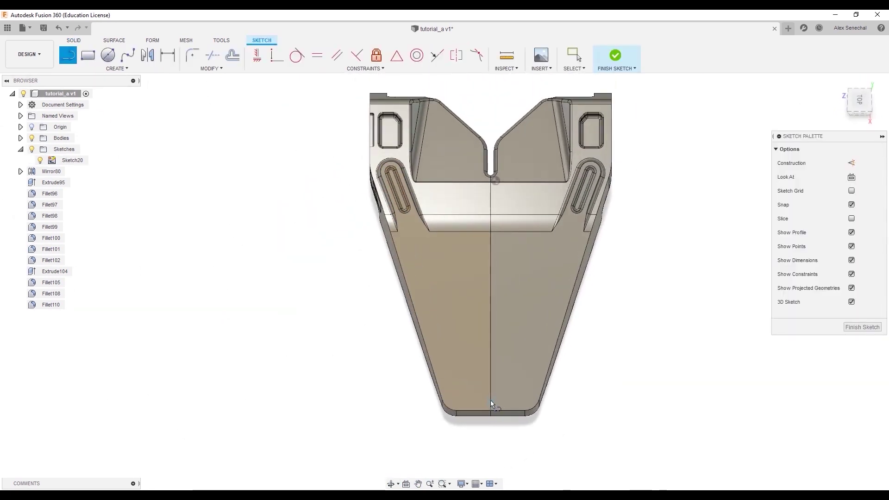
pyautogui.click(490, 401)
pyautogui.click(452, 400)
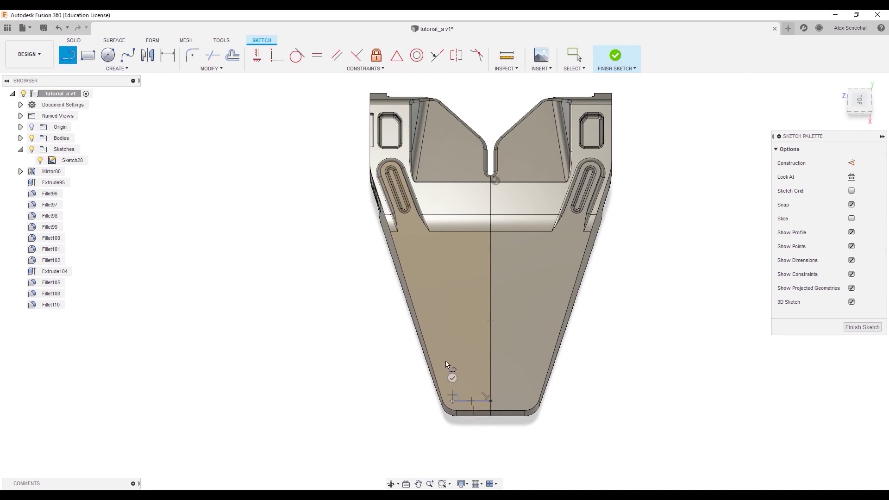
pyautogui.click(413, 278)
pyautogui.click(363, 278)
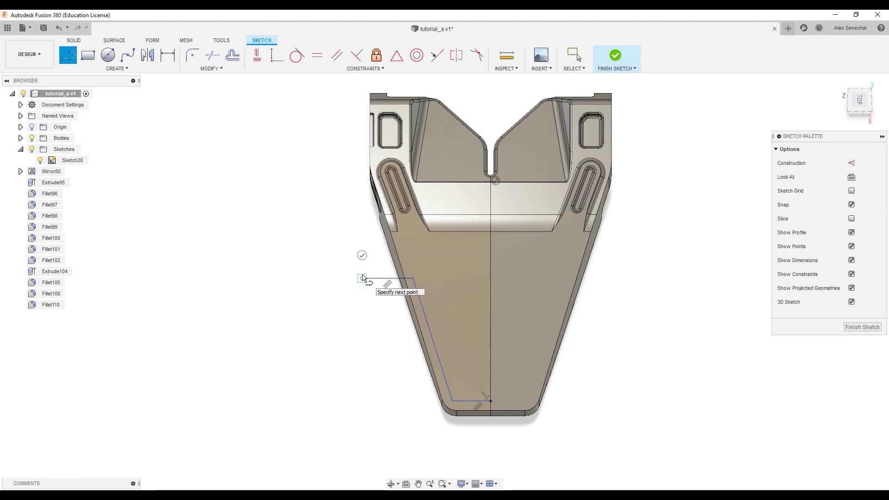
pyautogui.moveTo(408, 314)
pyautogui.keyDown('shift'); pyautogui.mouseDown(button='middle')
pyautogui.moveTo(551, 293)
pyautogui.moveTo(439, 300)
pyautogui.mouseUp(button='middle'); pyautogui.keyUp('shift')
pyautogui.keyDown('shift'); pyautogui.moveTo(419, 273); pyautogui.dragTo(409, 260, button='middle'); pyautogui.keyUp('shift')
pyautogui.click(852, 329)
# Split the near half of the model using the new top-view line as the extended splitting tool
pyautogui.doubleClick(365, 272)
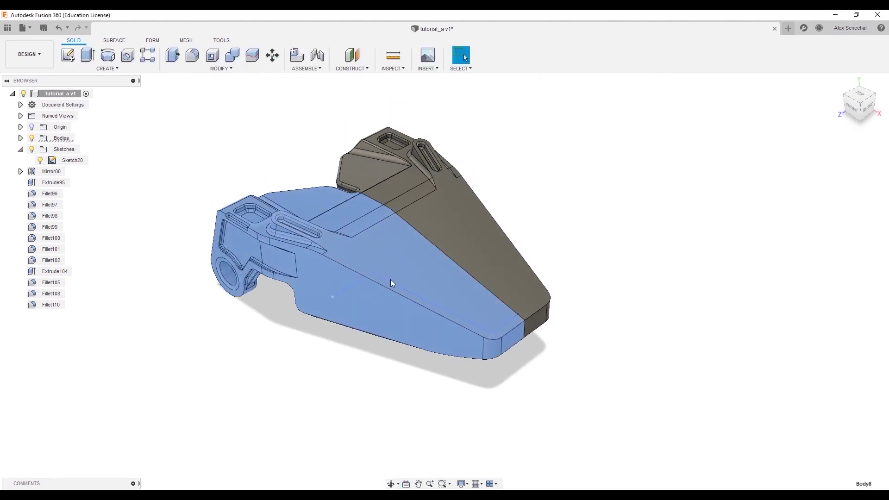
pyautogui.hotkey('shift', 's')
pyautogui.click(191, 69)
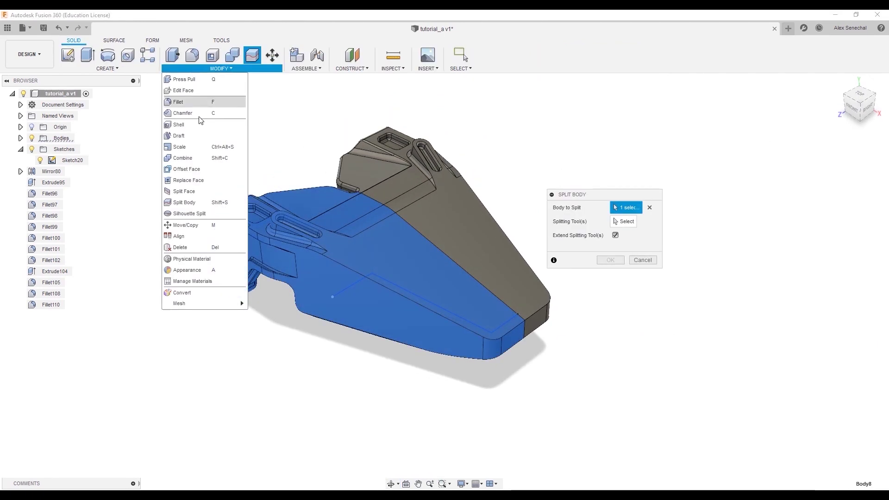
pyautogui.click(614, 226)
pyautogui.click(343, 290)
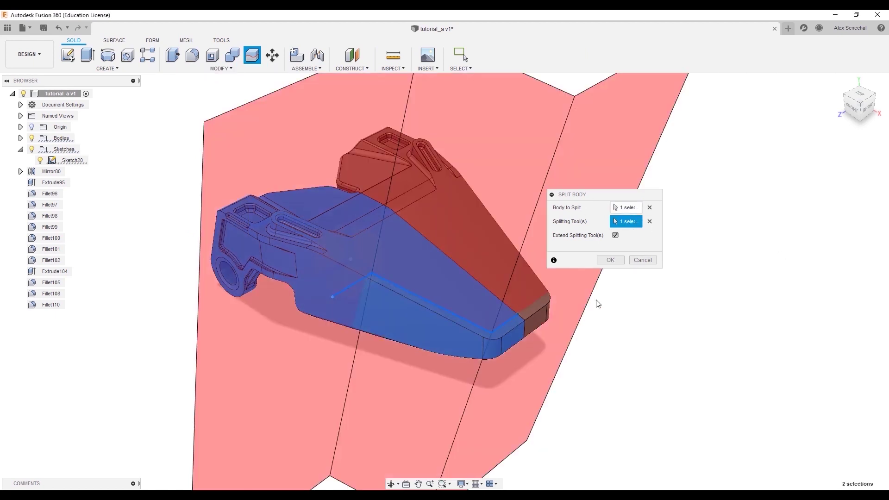
pyautogui.click(612, 261)
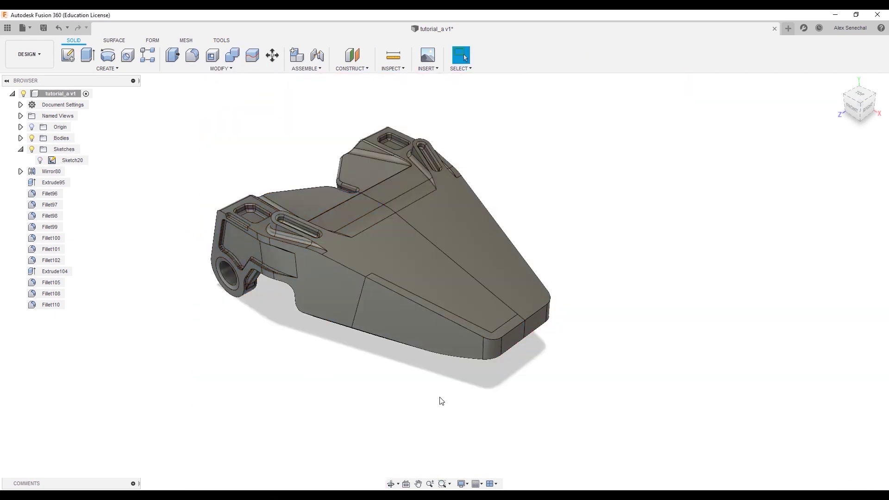
# Sketch a side-view line on the front plane starting beyond the nose: a horizontal segment, a downward slope, and a lower horizontal segment toward the rear
pyautogui.keyDown('shift'); pyautogui.moveTo(399, 314); pyautogui.dragTo(427, 304, button='middle'); pyautogui.keyUp('shift')
pyautogui.press('l')
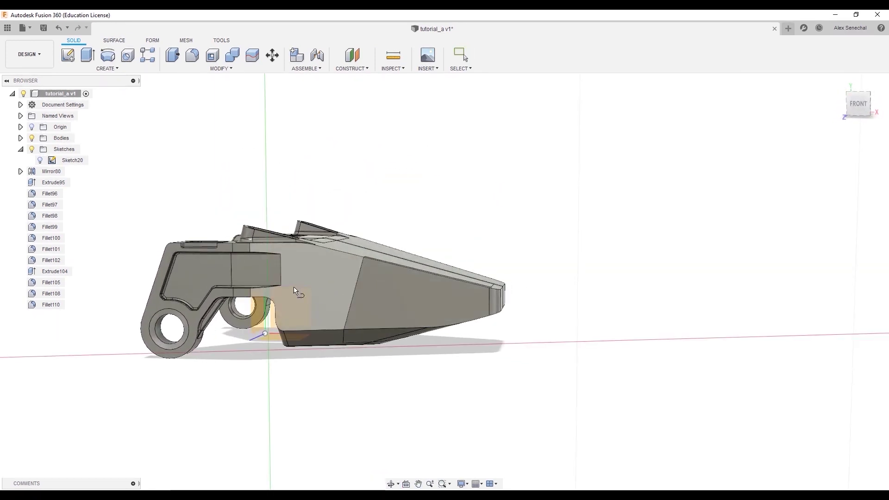
pyautogui.click(200, 269)
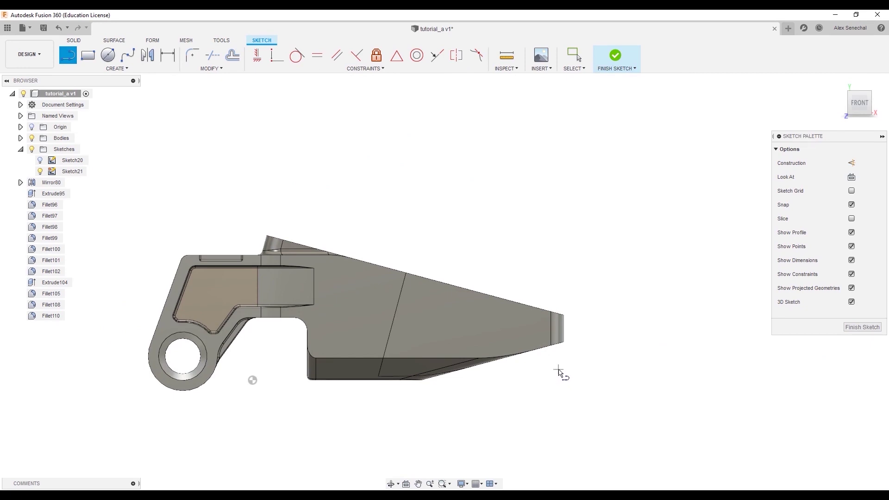
pyautogui.scroll(2, 558, 370)
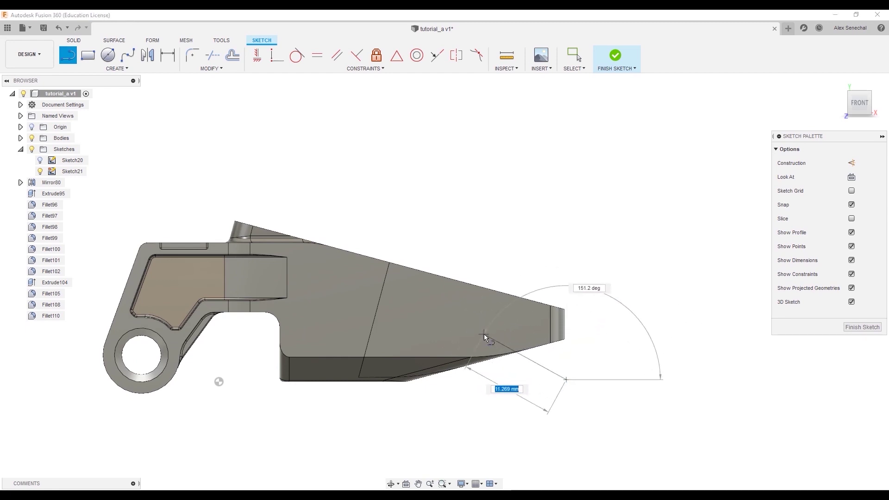
pyautogui.press('Escape')
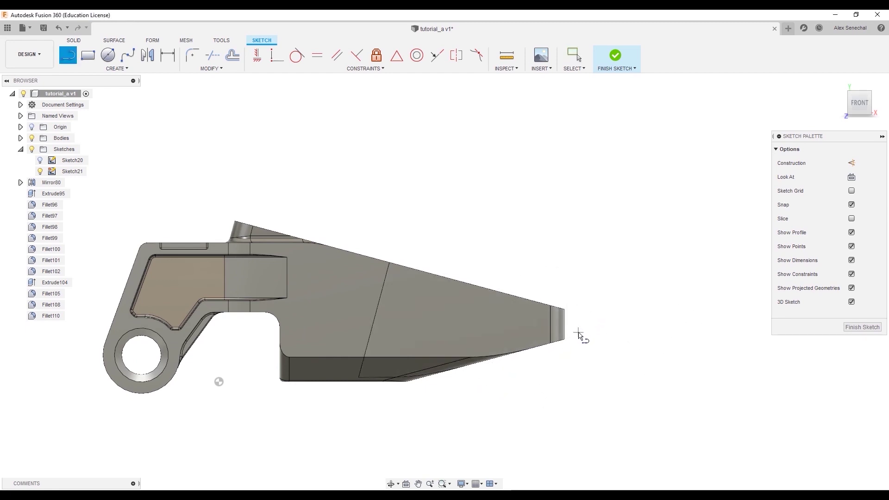
pyautogui.click(515, 332)
pyautogui.scroll(2, 516, 332)
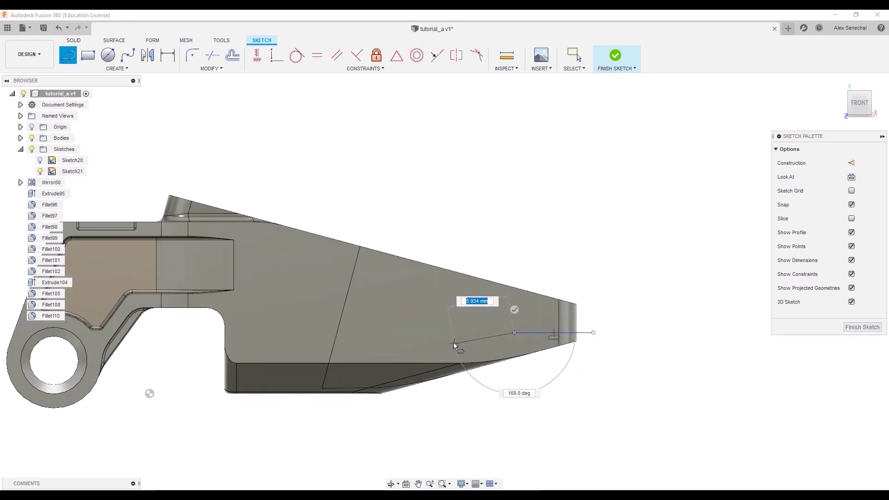
pyautogui.click(424, 350)
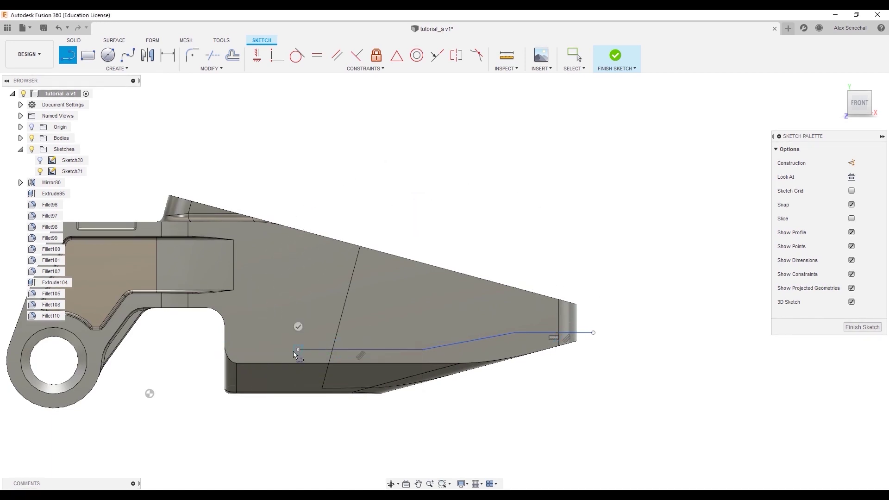
pyautogui.click(299, 350)
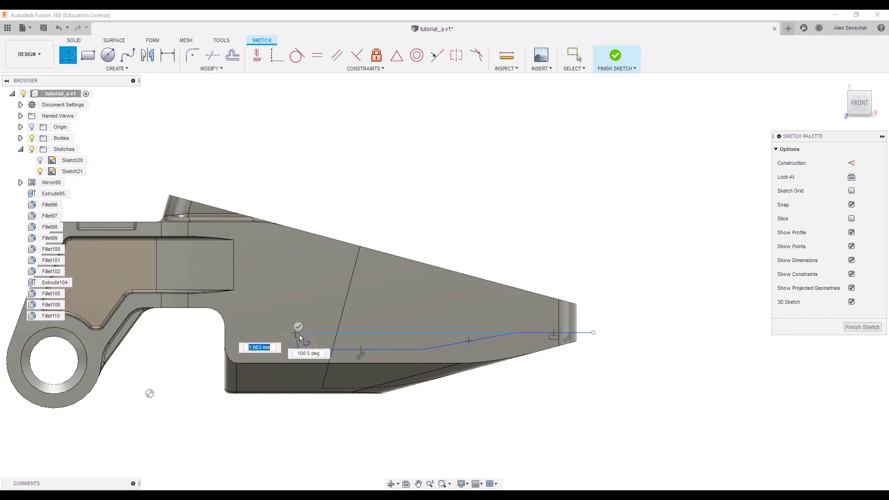
# Extend the side-view line with a step up of about 1.6 mm, a horizontal run past the body, and a diagonal segment down toward the rear
pyautogui.scroll(5, 298, 334)
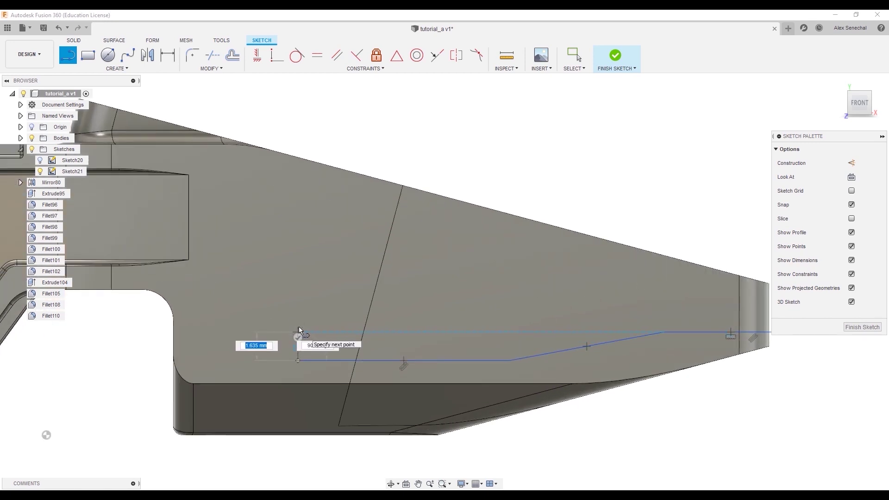
pyautogui.click(299, 332)
pyautogui.doubleClick(115, 332)
pyautogui.scroll(-5, 115, 333)
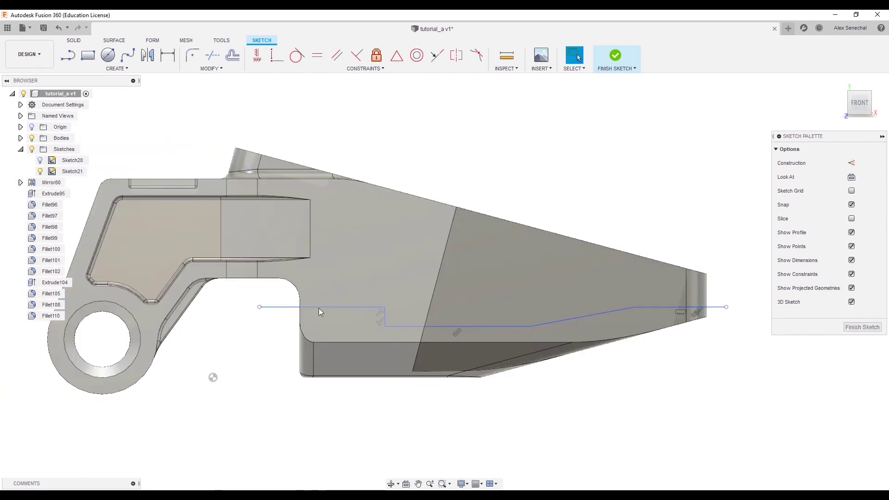
pyautogui.click(276, 309)
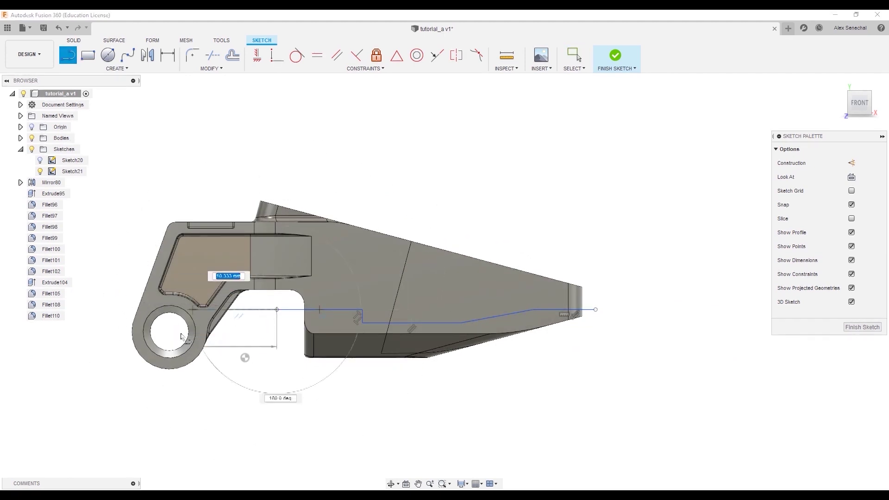
pyautogui.click(182, 454)
pyautogui.press('Escape')
pyautogui.scroll(-2, 358, 308)
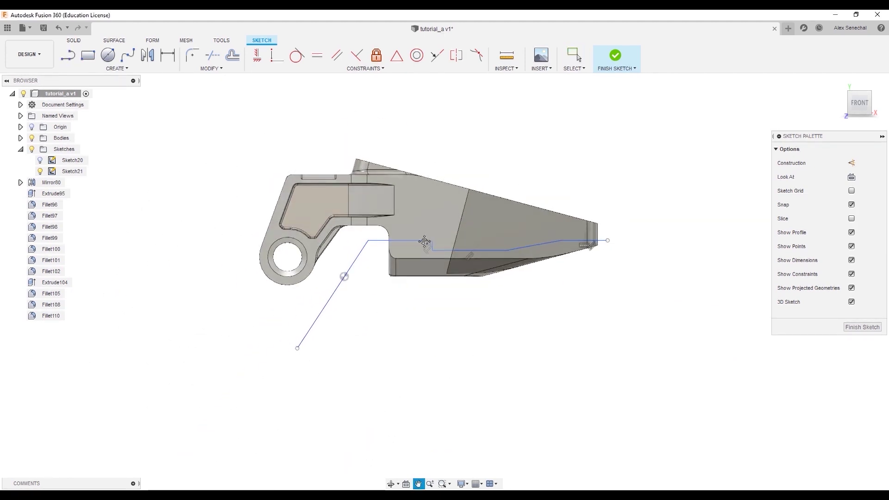
# Split the near half's main body and its tip panel body with the stepped side-view line as the extended splitting tool
pyautogui.keyDown('shift'); pyautogui.moveTo(438, 285); pyautogui.dragTo(337, 280, button='middle'); pyautogui.keyUp('shift')
pyautogui.doubleClick(337, 280)
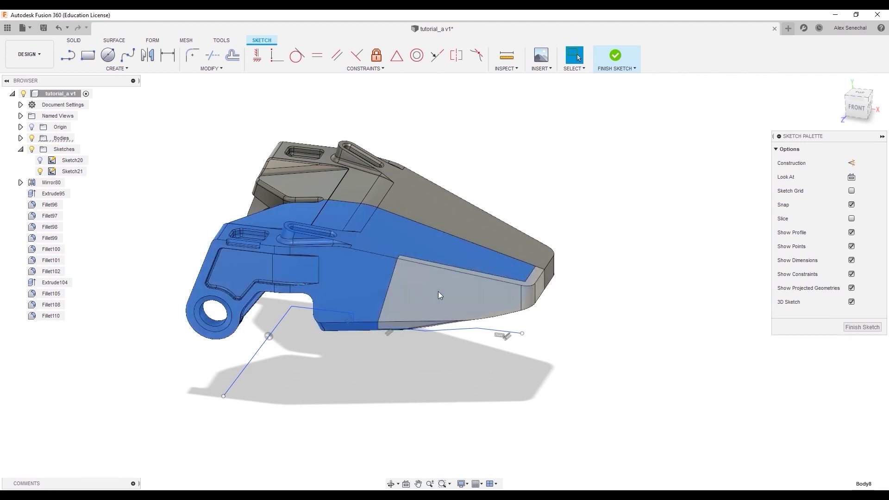
pyautogui.keyDown('shift'); pyautogui.doubleClick(438, 292); pyautogui.keyUp('shift')
pyautogui.keyDown('shift'); pyautogui.moveTo(563, 292); pyautogui.dragTo(541, 294, button='middle'); pyautogui.keyUp('shift')
pyautogui.press('b')
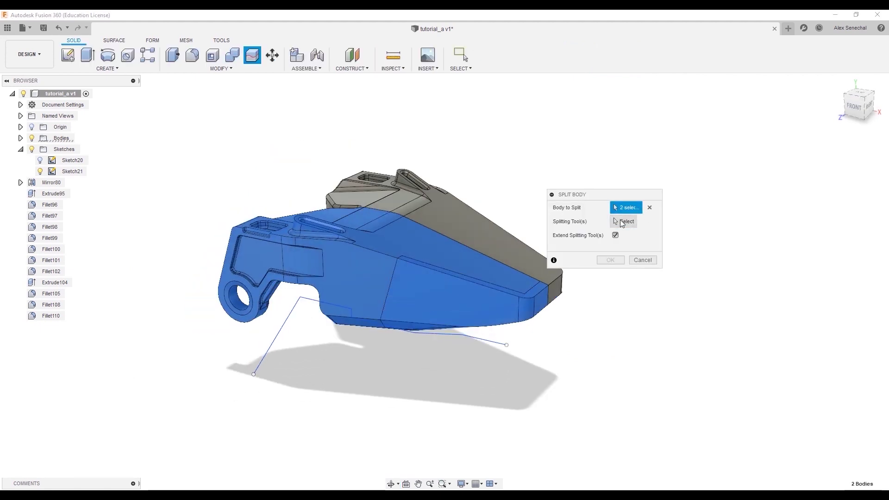
pyautogui.click(468, 335)
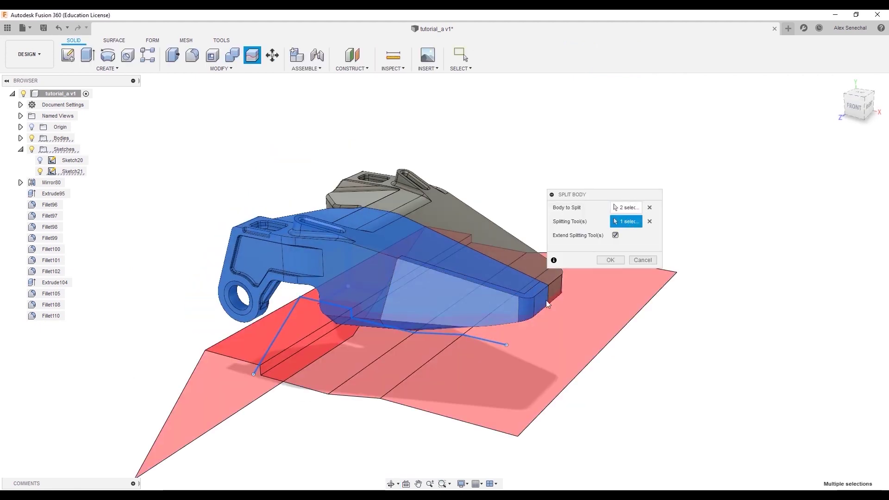
pyautogui.click(611, 259)
# Sketch a line over the near half's lower rear face in left view: a diagonal down toward the centre, then a horizontal run past the centreline
pyautogui.moveTo(458, 373)
pyautogui.keyDown('shift'); pyautogui.mouseDown(button='middle')
pyautogui.moveTo(458, 365)
pyautogui.moveTo(537, 343)
pyautogui.mouseUp(button='middle'); pyautogui.keyUp('shift')
pyautogui.keyDown('shift'); pyautogui.moveTo(587, 254); pyautogui.dragTo(481, 227, button='middle'); pyautogui.keyUp('shift')
pyautogui.keyDown('shift'); pyautogui.moveTo(496, 350); pyautogui.dragTo(441, 242, button='middle'); pyautogui.keyUp('shift')
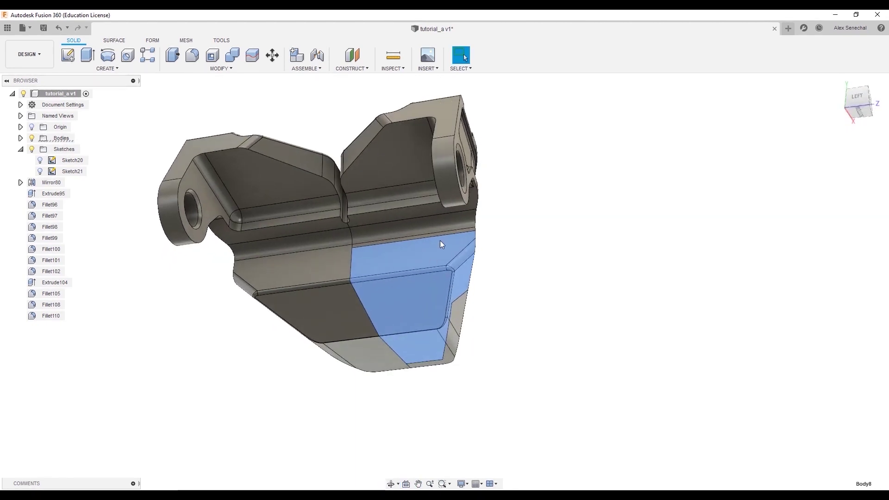
pyautogui.moveTo(492, 255)
pyautogui.keyDown('shift'); pyautogui.mouseDown(button='middle')
pyautogui.moveTo(379, 293)
pyautogui.moveTo(341, 332)
pyautogui.moveTo(406, 336)
pyautogui.mouseUp(button='middle'); pyautogui.keyUp('shift')
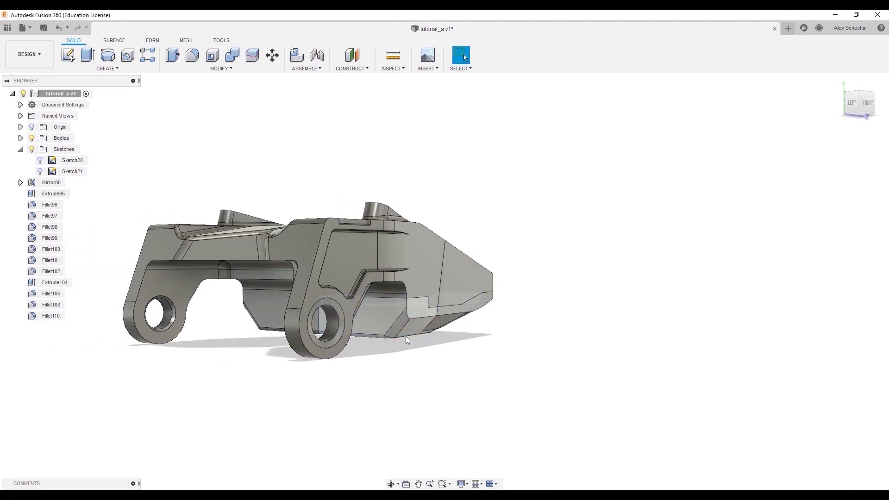
pyautogui.press('l')
pyautogui.click(368, 304)
pyautogui.click(436, 333)
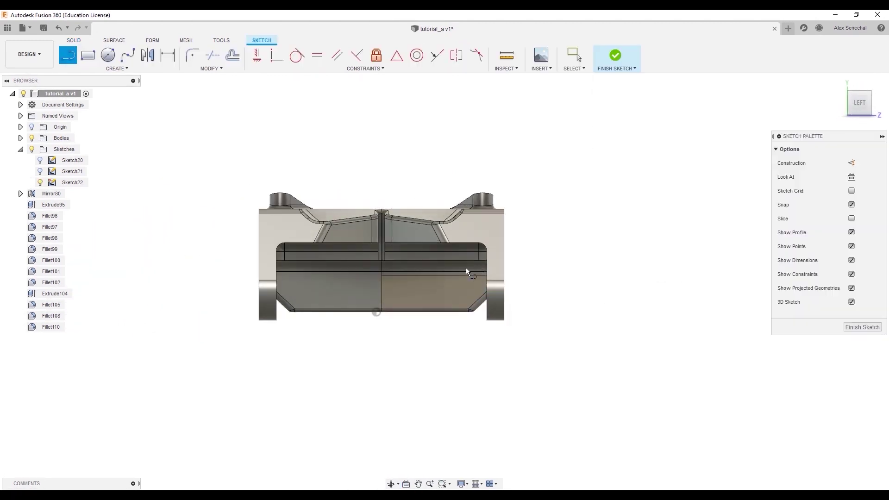
pyautogui.click(482, 272)
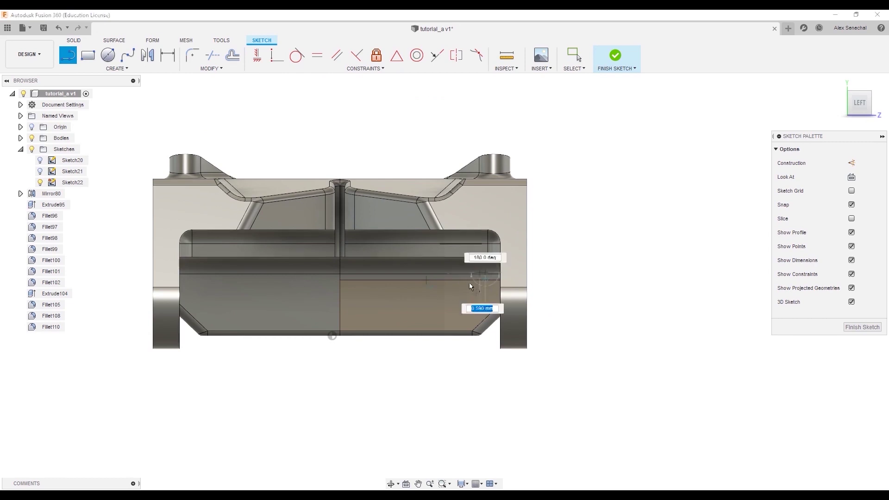
pyautogui.click(440, 314)
pyautogui.click(294, 314)
pyautogui.press('Escape')
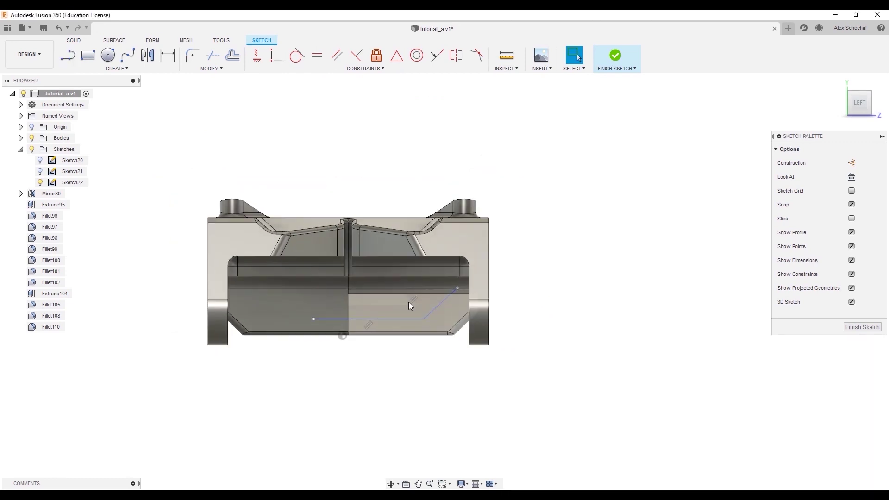
# Split the near half's lower underside body using the new left-view line as the extended splitting tool
pyautogui.doubleClick(408, 302)
pyautogui.moveTo(408, 303)
pyautogui.keyDown('shift'); pyautogui.mouseDown(button='middle')
pyautogui.moveTo(430, 339)
pyautogui.moveTo(408, 316)
pyautogui.mouseUp(button='middle'); pyautogui.keyUp('shift')
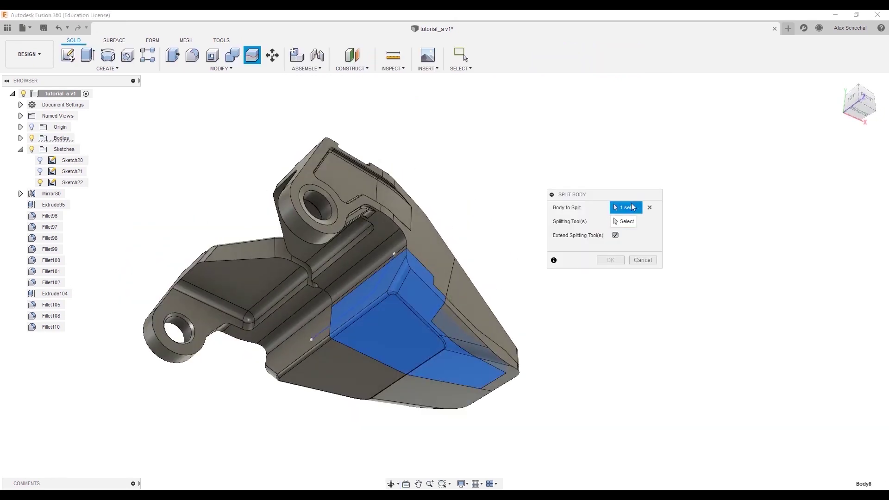
pyautogui.click(625, 222)
pyautogui.click(377, 289)
pyautogui.press('Return')
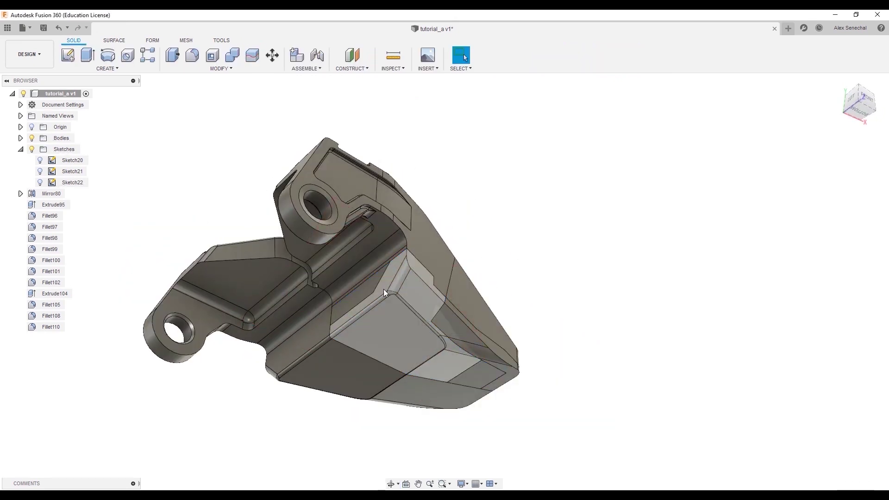
# Delete the whole far half of the model
pyautogui.moveTo(384, 289)
pyautogui.keyDown('shift'); pyautogui.mouseDown(button='middle')
pyautogui.moveTo(358, 276)
pyautogui.moveTo(398, 290)
pyautogui.mouseUp(button='middle'); pyautogui.keyUp('shift')
pyautogui.click(280, 263)
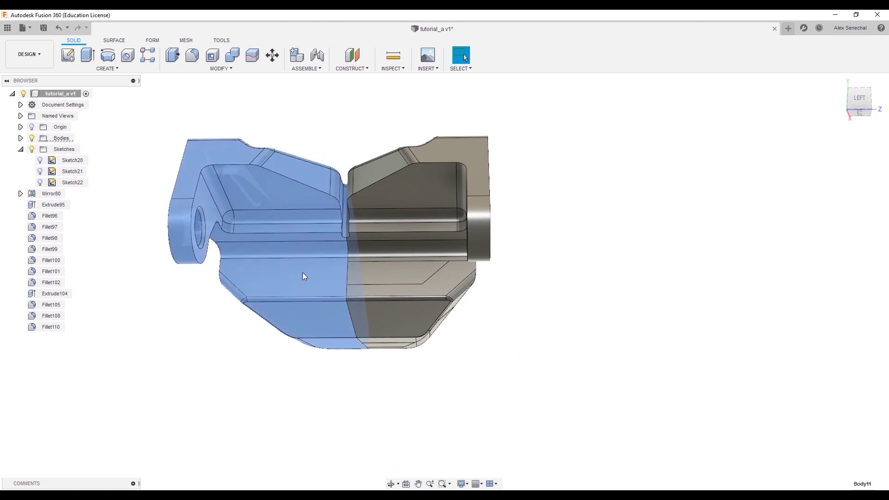
pyautogui.press('Delete')
# Join the lower underside body, the lower side strip toward the nose and the small nose underside piece into one body
pyautogui.keyDown('shift'); pyautogui.moveTo(339, 260); pyautogui.dragTo(454, 314, button='middle'); pyautogui.keyUp('shift')
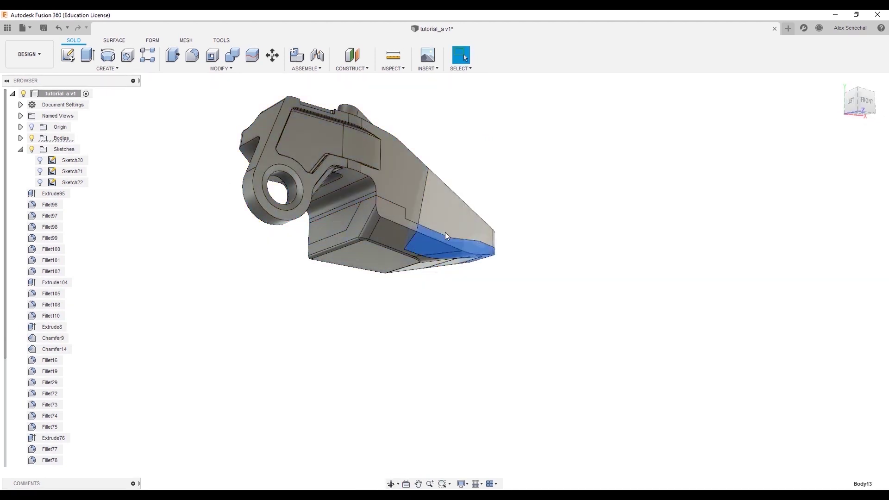
pyautogui.keyDown('shift'); pyautogui.moveTo(453, 212); pyautogui.dragTo(373, 306, button='middle'); pyautogui.keyUp('shift')
pyautogui.scroll(1, 431, 335)
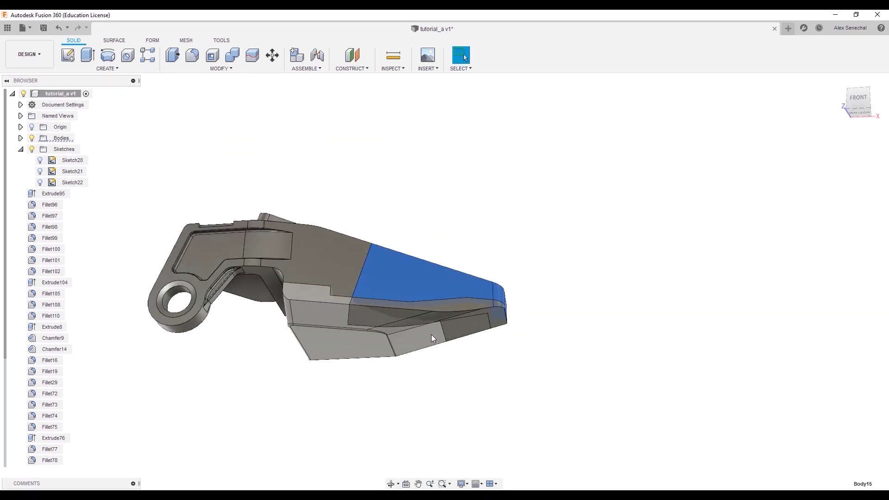
pyautogui.click(418, 311)
pyautogui.scroll(-1, 388, 335)
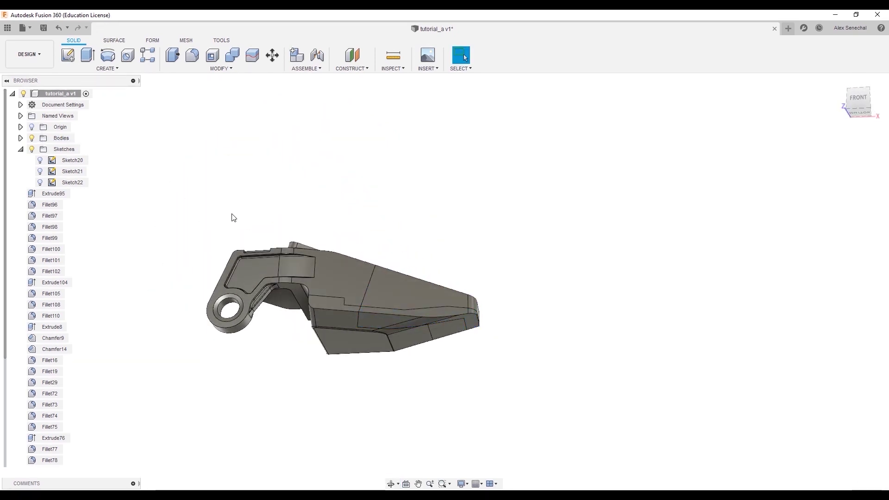
pyautogui.scroll(3, 364, 301)
pyautogui.click(239, 70)
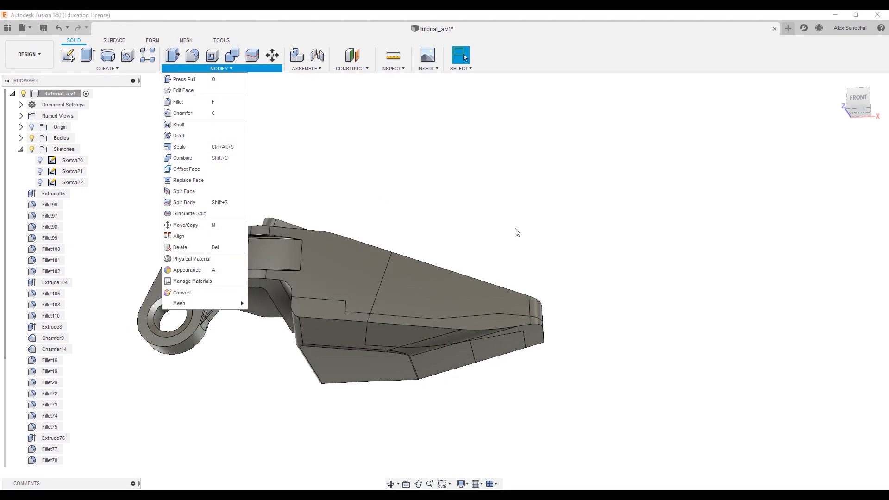
pyautogui.click(324, 339)
pyautogui.keyDown('ctrl'); pyautogui.click(447, 339); pyautogui.keyUp('ctrl')
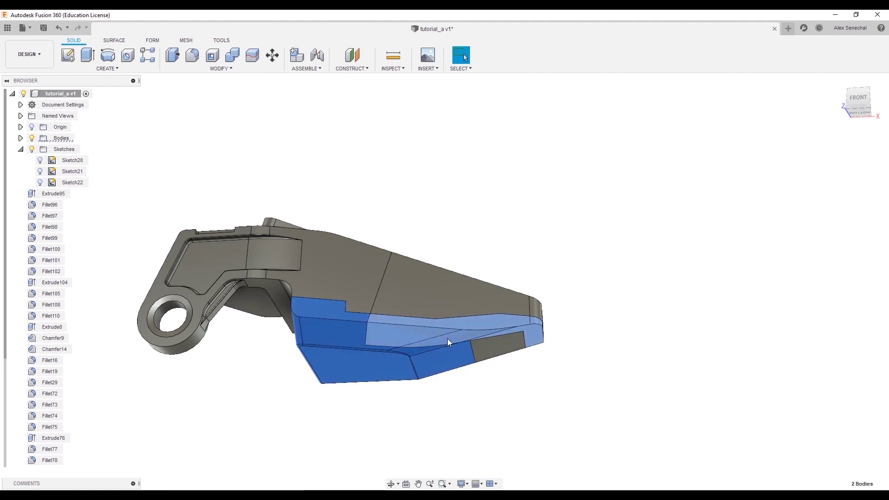
pyautogui.moveTo(417, 254)
pyautogui.keyDown('shift'); pyautogui.mouseDown(button='middle')
pyautogui.moveTo(459, 274)
pyautogui.moveTo(412, 250)
pyautogui.mouseUp(button='middle'); pyautogui.keyUp('shift')
pyautogui.press('c')
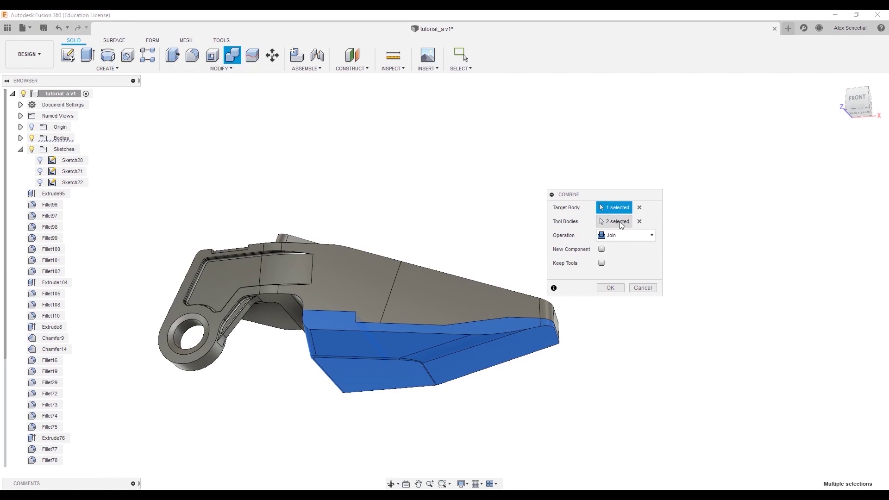
pyautogui.click(611, 288)
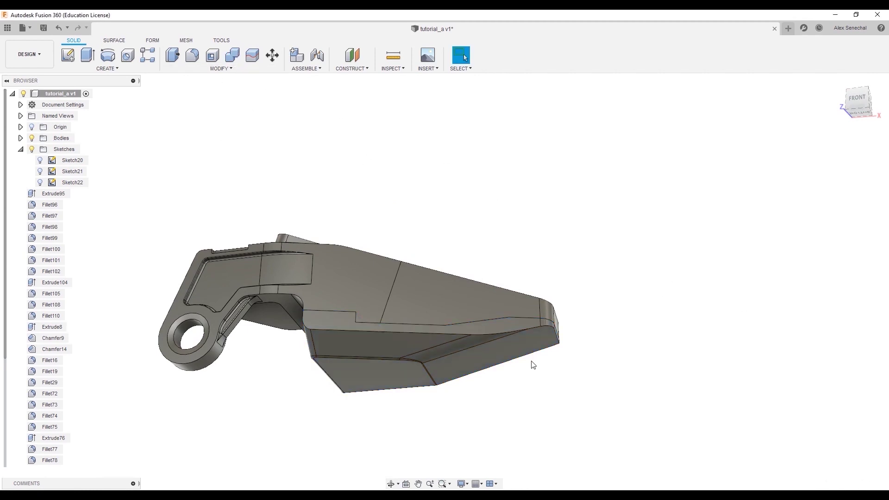
# Try to join the side panel near the nose to the main upper body
pyautogui.keyDown('shift'); pyautogui.moveTo(435, 306); pyautogui.dragTo(369, 300, button='middle'); pyautogui.keyUp('shift')
pyautogui.keyDown('shift'); pyautogui.moveTo(420, 284); pyautogui.dragTo(479, 279, button='middle'); pyautogui.keyUp('shift')
pyautogui.keyDown('shift'); pyautogui.moveTo(456, 341); pyautogui.dragTo(457, 299, button='middle'); pyautogui.keyUp('shift')
pyautogui.keyDown('ctrl'); pyautogui.click(457, 295); pyautogui.keyUp('ctrl')
pyautogui.press('c')
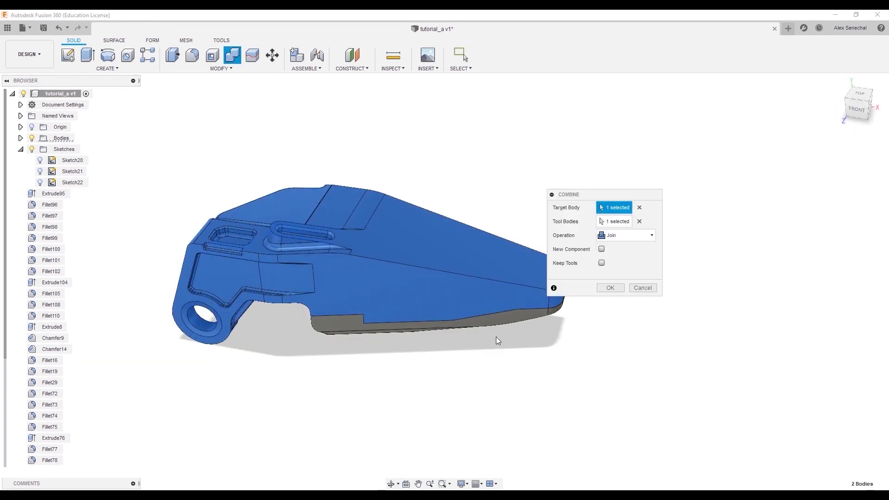
pyautogui.click(610, 288)
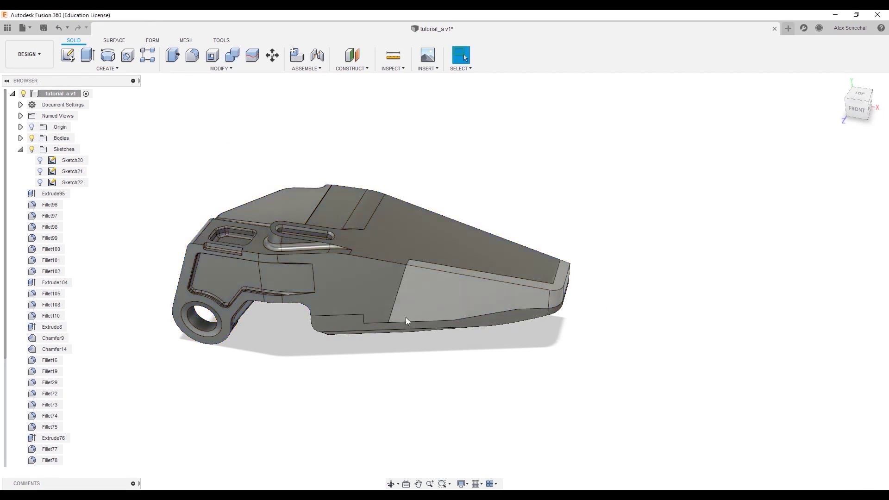
# Join the side panel near the nose to the lower shell body
pyautogui.moveTo(406, 317)
pyautogui.keyDown('shift'); pyautogui.mouseDown(button='middle')
pyautogui.moveTo(462, 282)
pyautogui.moveTo(409, 324)
pyautogui.mouseUp(button='middle'); pyautogui.keyUp('shift')
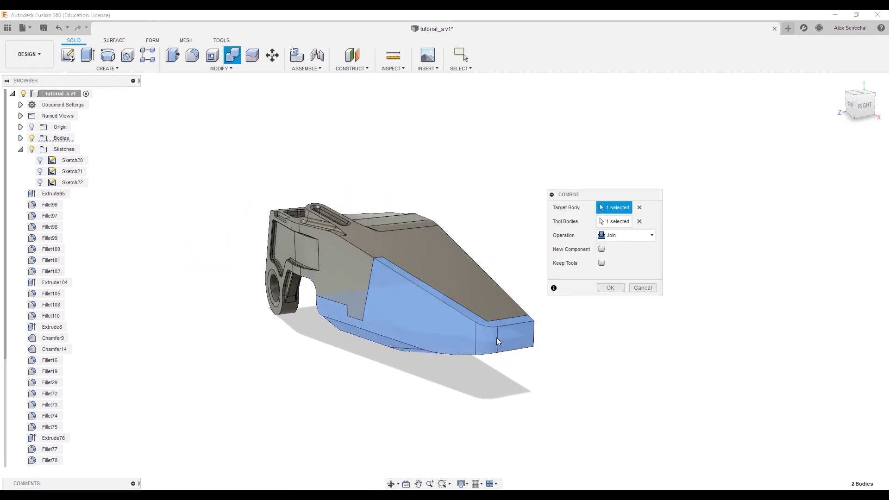
pyautogui.click(610, 286)
# Fillet the inner nose corner where the top plate meets the surrounding panel border with a 0.995 mm radius
pyautogui.moveTo(386, 288)
pyautogui.keyDown('shift'); pyautogui.mouseDown(button='middle')
pyautogui.moveTo(411, 241)
pyautogui.moveTo(387, 236)
pyautogui.moveTo(390, 304)
pyautogui.mouseUp(button='middle'); pyautogui.keyUp('shift')
pyautogui.scroll(5, 496, 315)
pyautogui.scroll(2, 497, 316)
pyautogui.press('f')
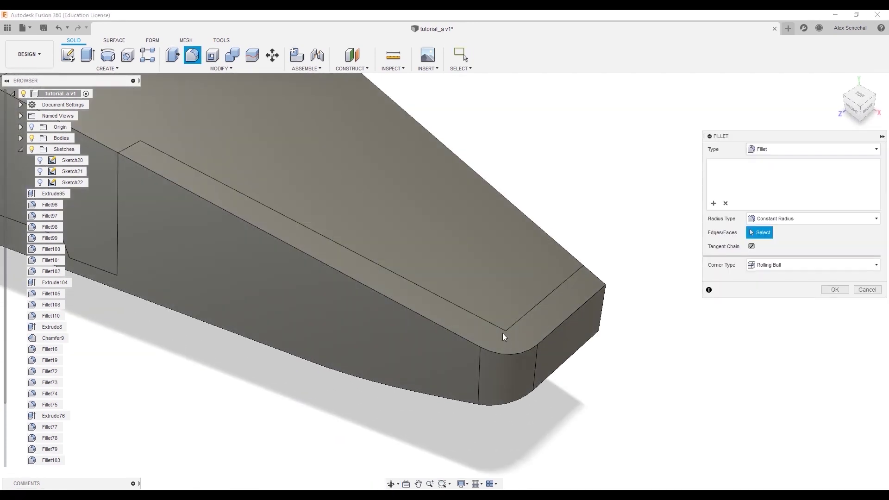
pyautogui.click(503, 334)
pyautogui.press('Escape')
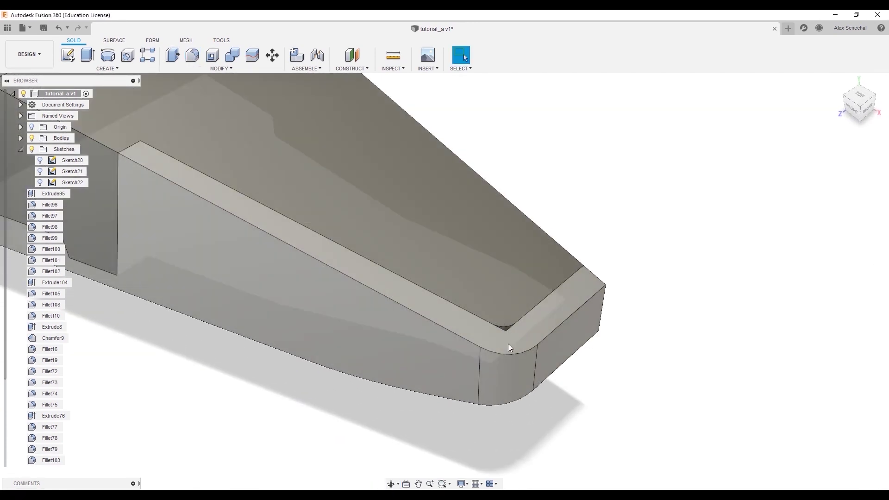
pyautogui.press('f')
pyautogui.click(503, 338)
pyautogui.moveTo(504, 332); pyautogui.dragTo(502, 328)
pyautogui.scroll(1, 503, 328)
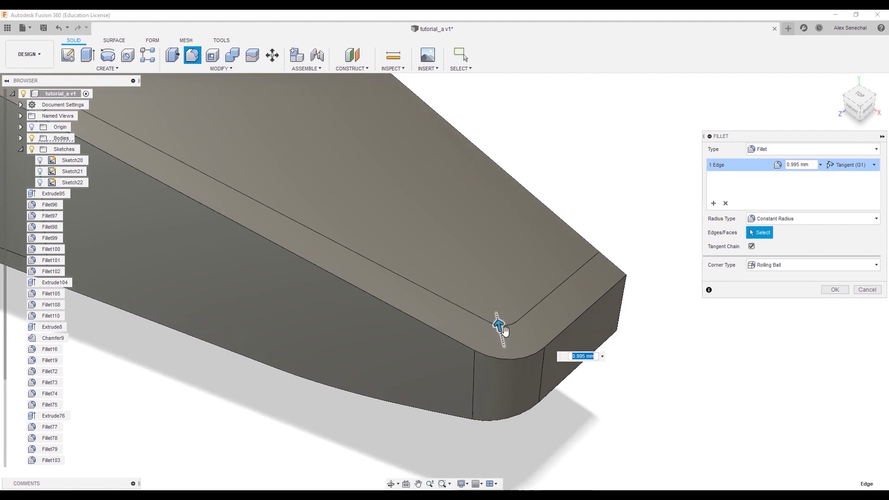
pyautogui.press('Return')
pyautogui.scroll(-2, 493, 330)
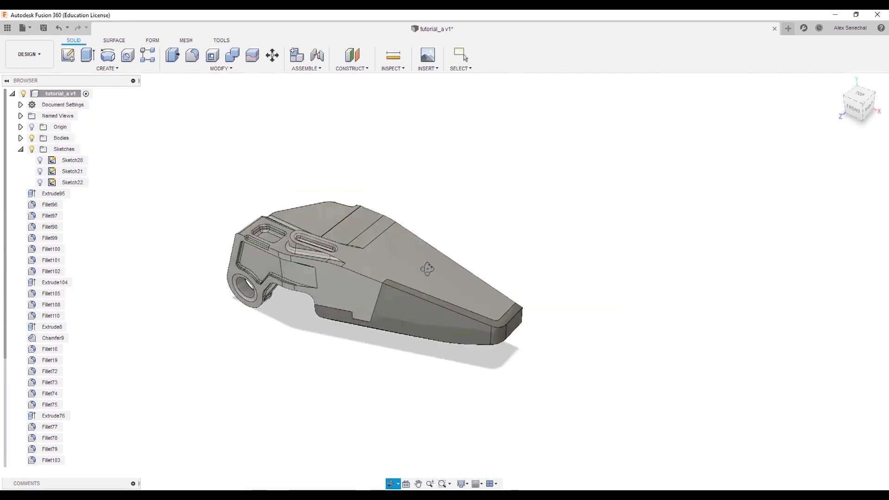
pyautogui.moveTo(427, 269); pyautogui.dragTo(560, 242)
pyautogui.keyDown('shift'); pyautogui.moveTo(560, 243); pyautogui.dragTo(710, 243, button='middle'); pyautogui.keyUp('shift')
pyautogui.moveTo(452, 230); pyautogui.dragTo(418, 331, button='middle')
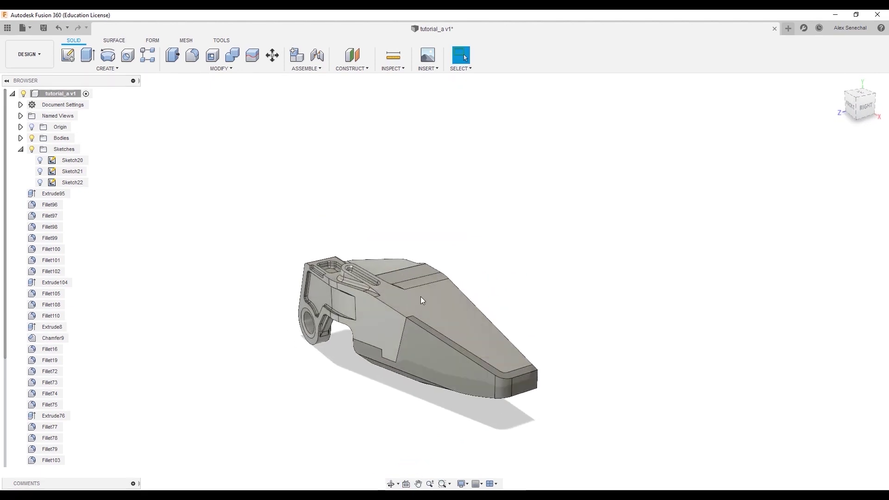
pyautogui.keyDown('shift'); pyautogui.moveTo(421, 300); pyautogui.dragTo(496, 283, button='middle'); pyautogui.keyUp('shift')
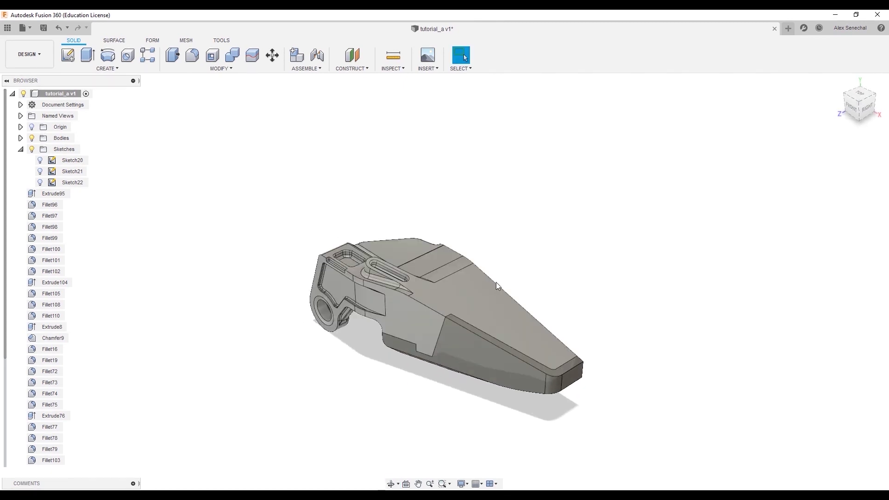
# Mirror the main upper body and the lower shell body across the flat centre cut face
pyautogui.keyDown('shift'); pyautogui.moveTo(492, 281); pyautogui.dragTo(536, 278, button='middle'); pyautogui.keyUp('shift')
pyautogui.click(446, 328)
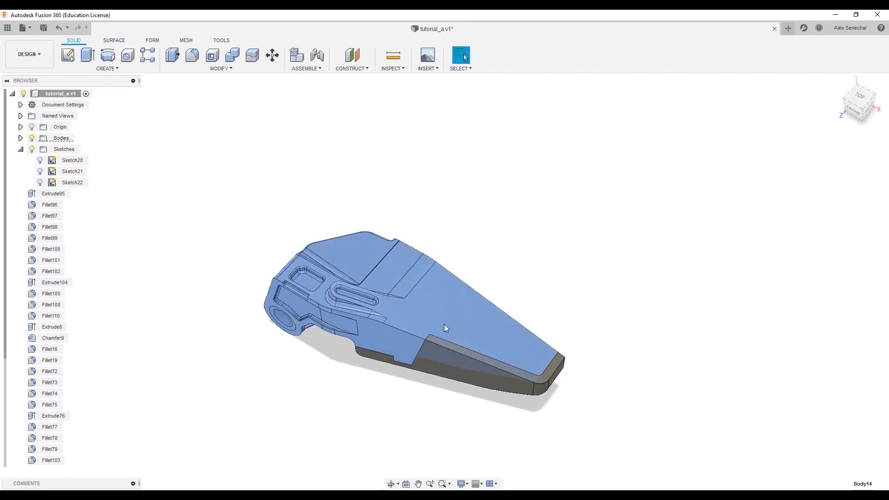
pyautogui.keyDown('shift'); pyautogui.click(466, 356); pyautogui.keyUp('shift')
pyautogui.keyDown('shift'); pyautogui.moveTo(486, 333); pyautogui.dragTo(398, 342, button='middle'); pyautogui.keyUp('shift')
pyautogui.hotkey('shift', 'm')
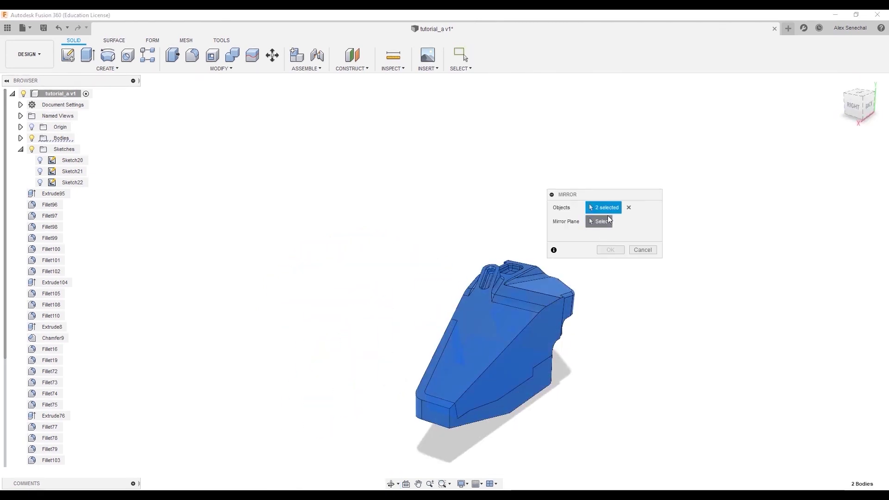
pyautogui.click(608, 219)
pyautogui.click(526, 342)
pyautogui.press('Return')
# Select the near and far lower shell bodies together, and select the near half's main upper body
pyautogui.keyDown('shift'); pyautogui.moveTo(527, 233); pyautogui.dragTo(574, 311, button='middle'); pyautogui.keyUp('shift')
pyautogui.click(512, 374)
pyautogui.keyDown('shift'); pyautogui.click(560, 352); pyautogui.keyUp('shift')
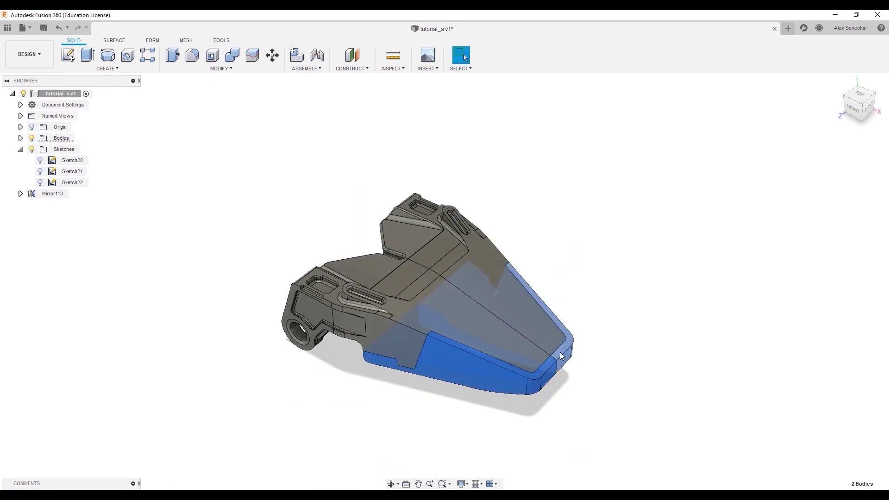
pyautogui.click(469, 337)
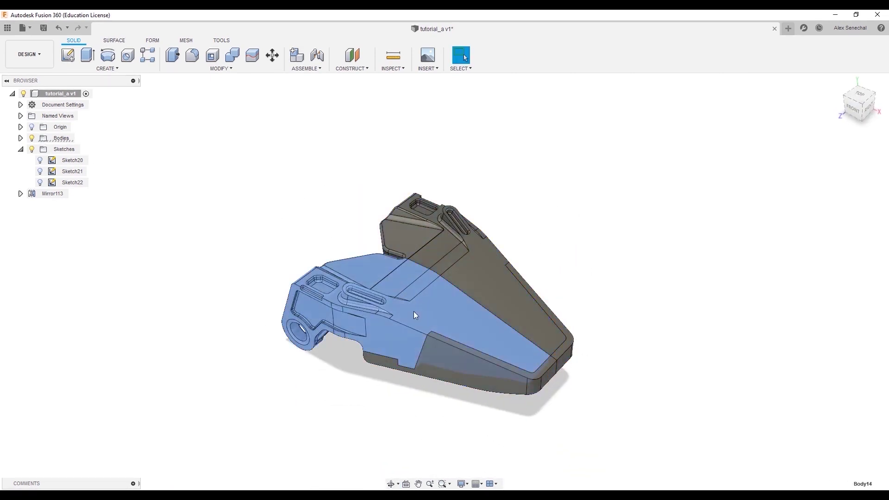